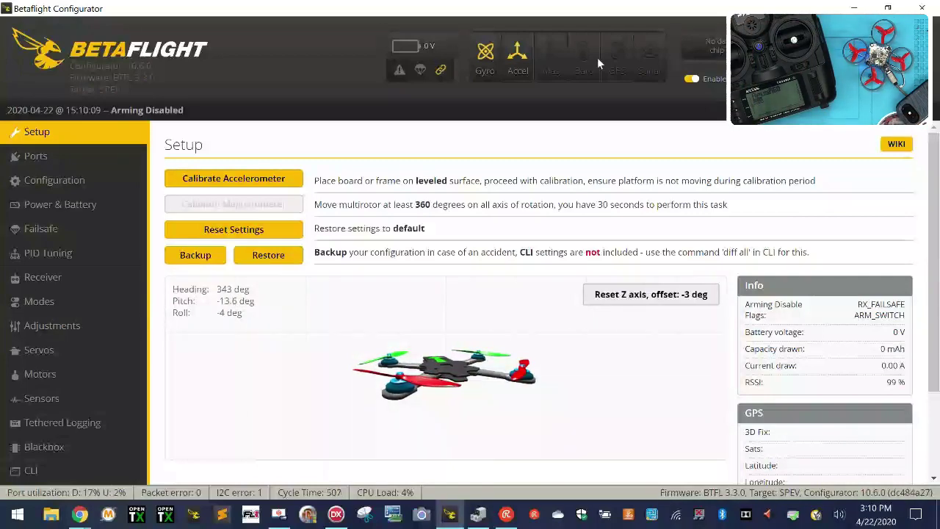
Step: Set the receiver mode to Serial-based receiver (SPEKSAT, SBUS, SUMD) in the configuration, then save and reboot the flight controller
click(133, 277)
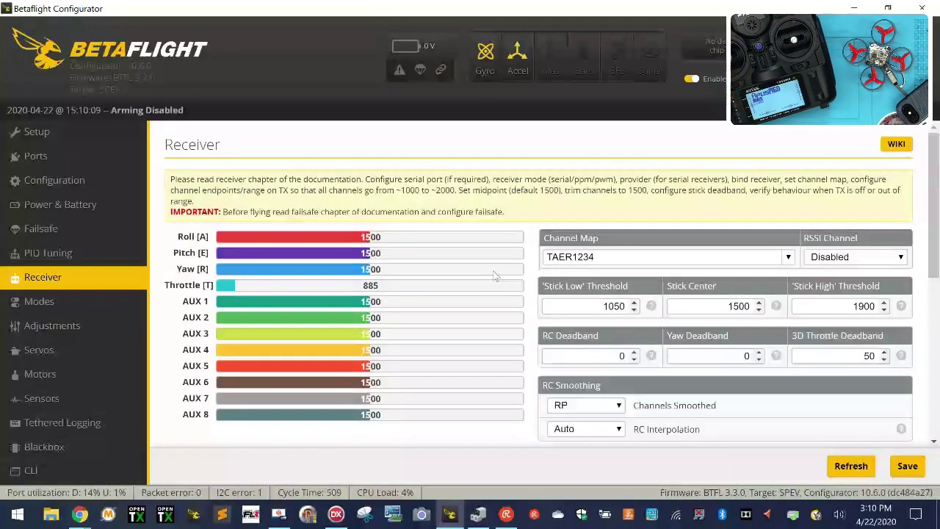
click(33, 180)
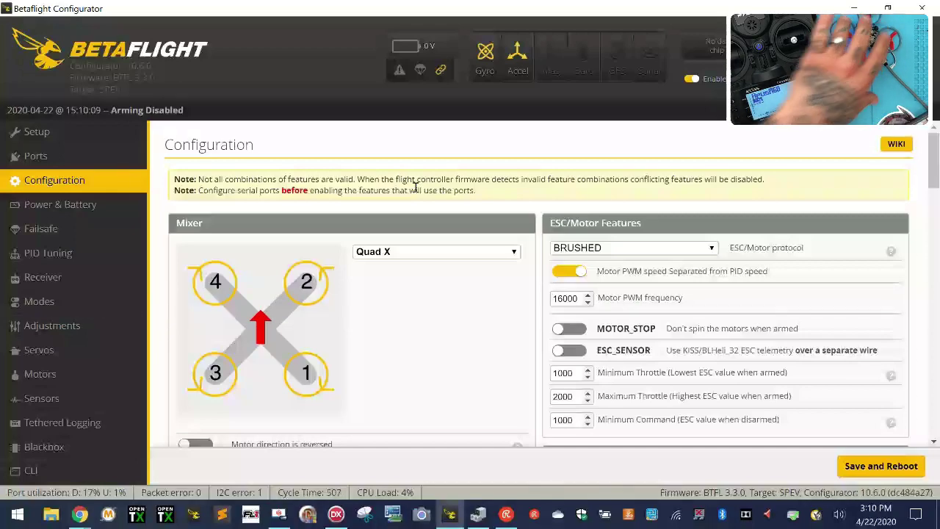
scroll(448, 246, down, 15)
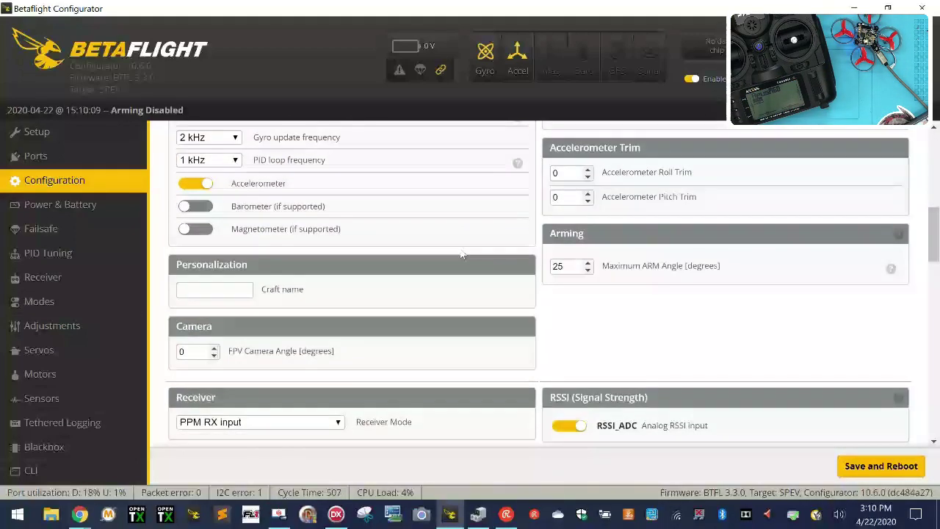
scroll(461, 253, up, 2)
scroll(456, 255, up, 2)
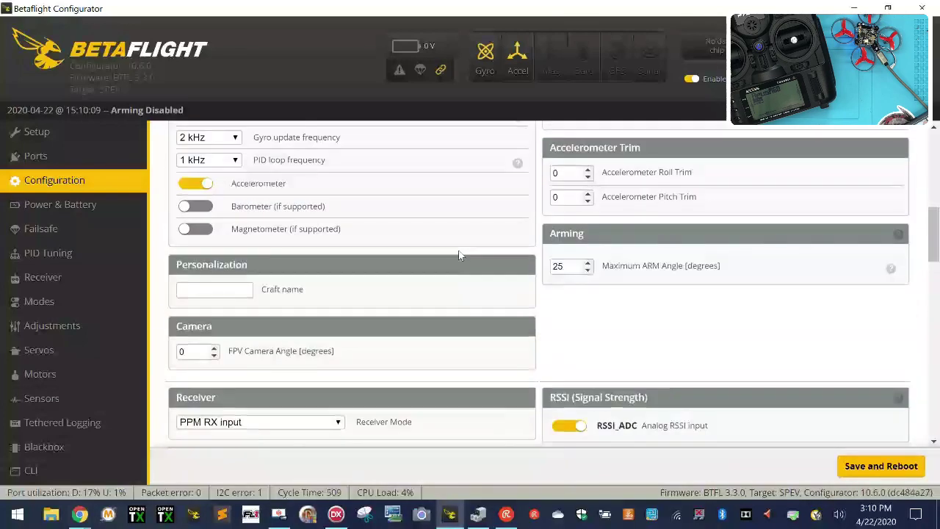
click(299, 422)
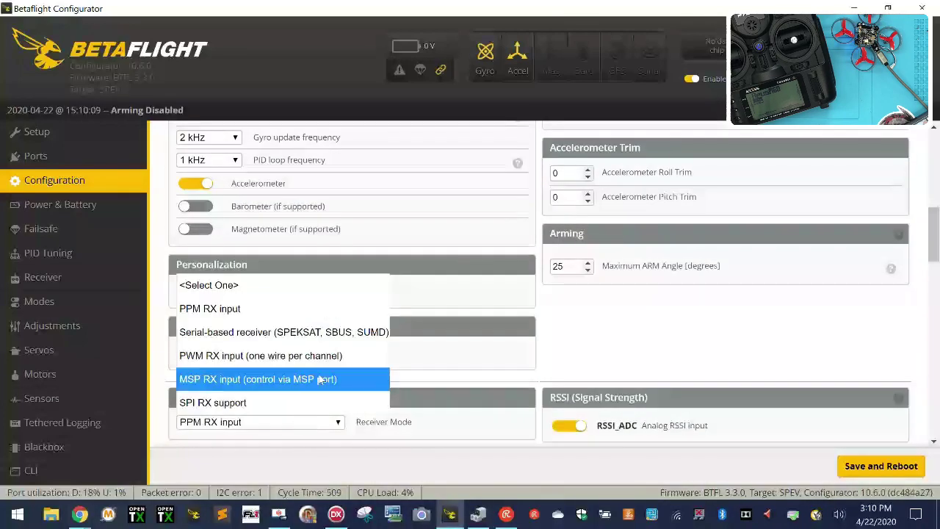
click(344, 330)
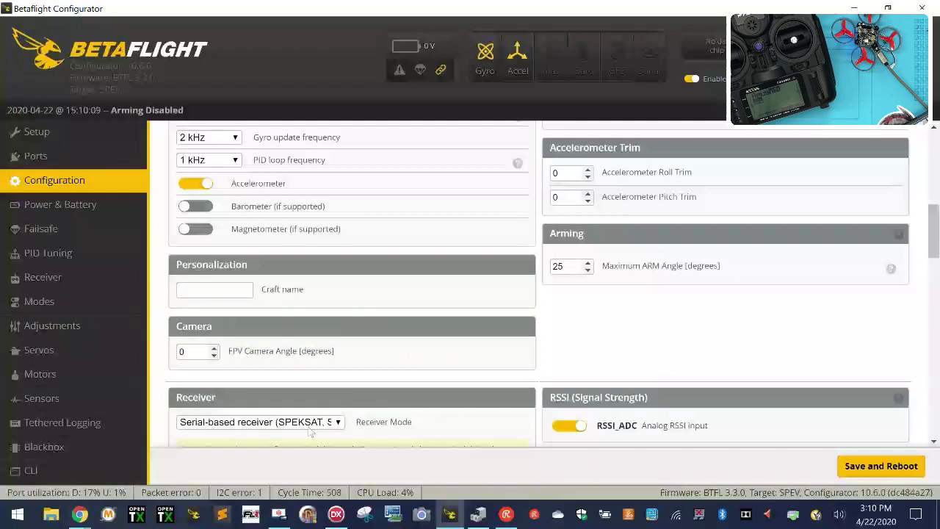
scroll(310, 433, down, 2)
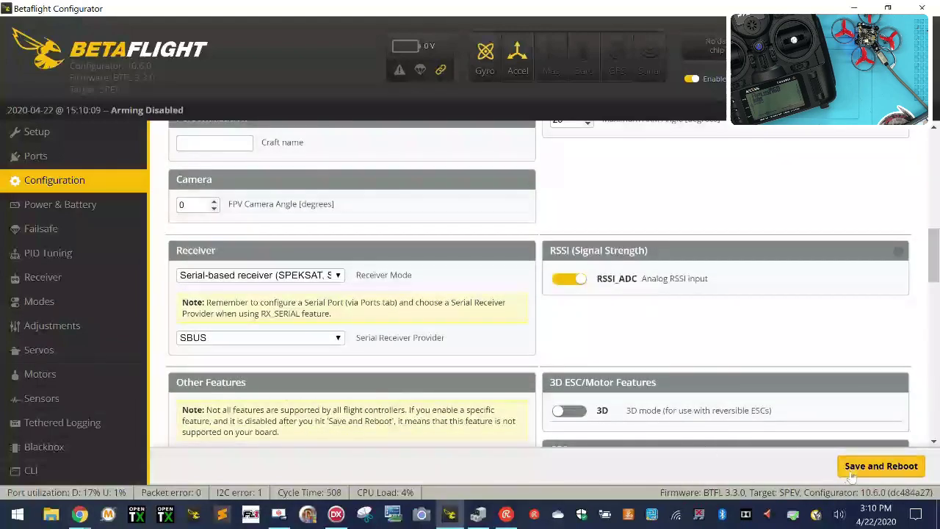
click(881, 466)
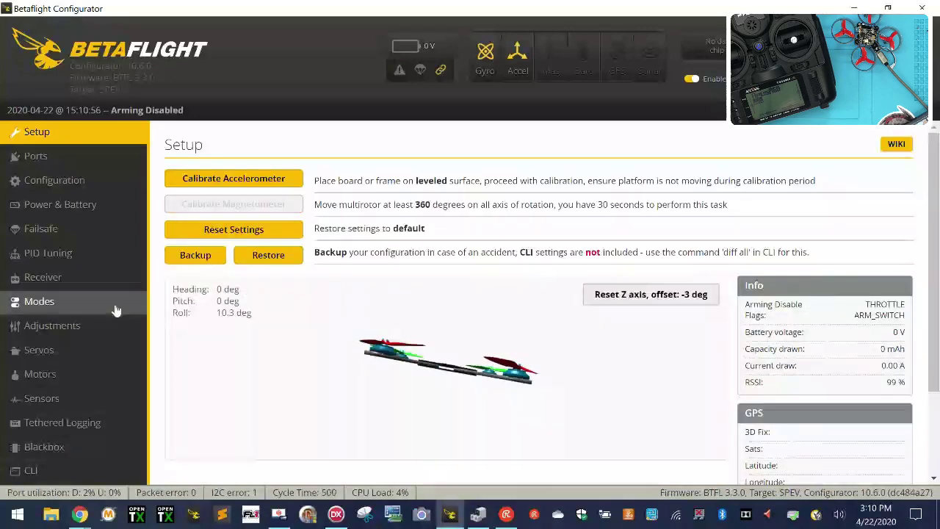
Step: Check the receiver's channel bars, change the channel map to AETR1234 and save the receiver settings
click(97, 279)
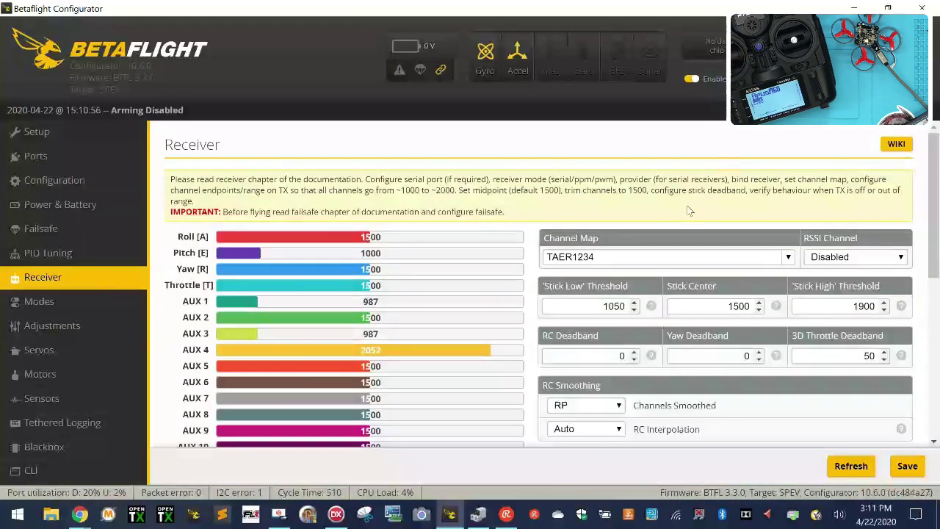
scroll(744, 336, down, 4)
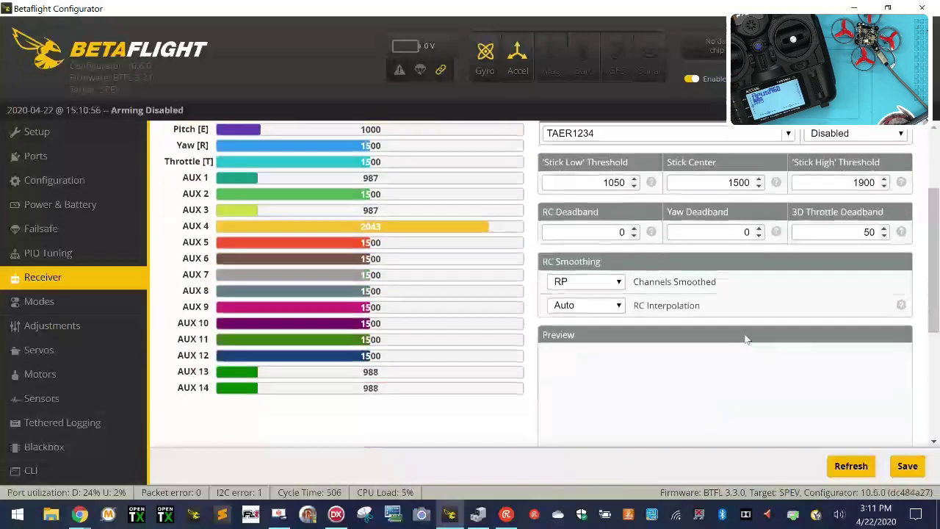
scroll(746, 338, up, 3)
scroll(745, 338, up, 1)
scroll(745, 339, down, 2)
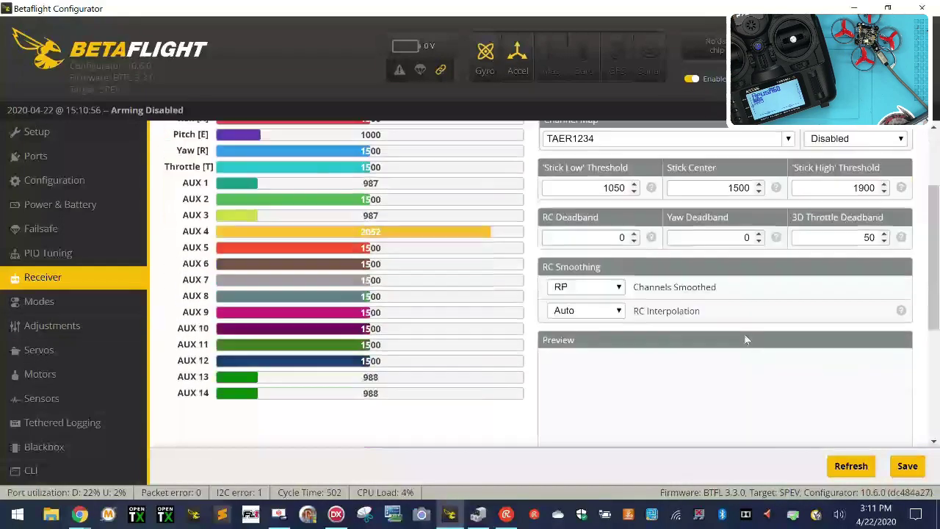
scroll(745, 338, up, 3)
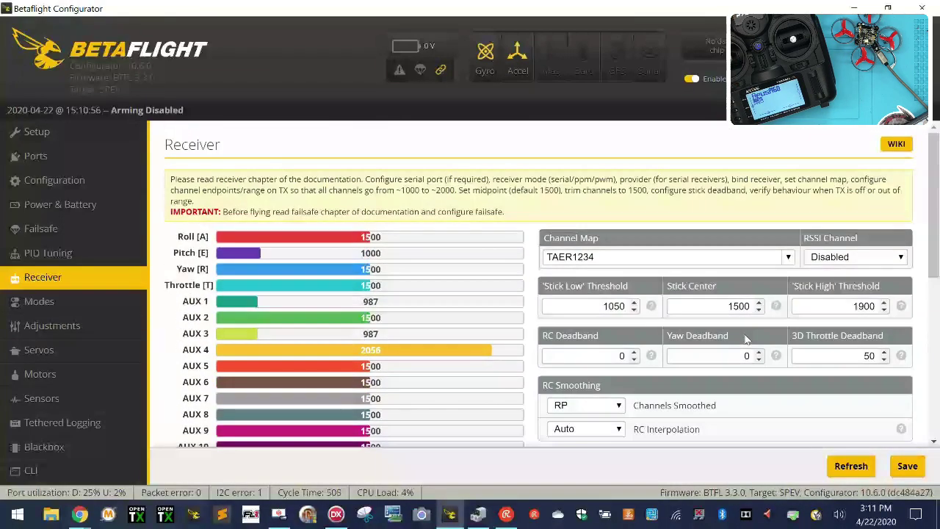
click(787, 259)
click(620, 274)
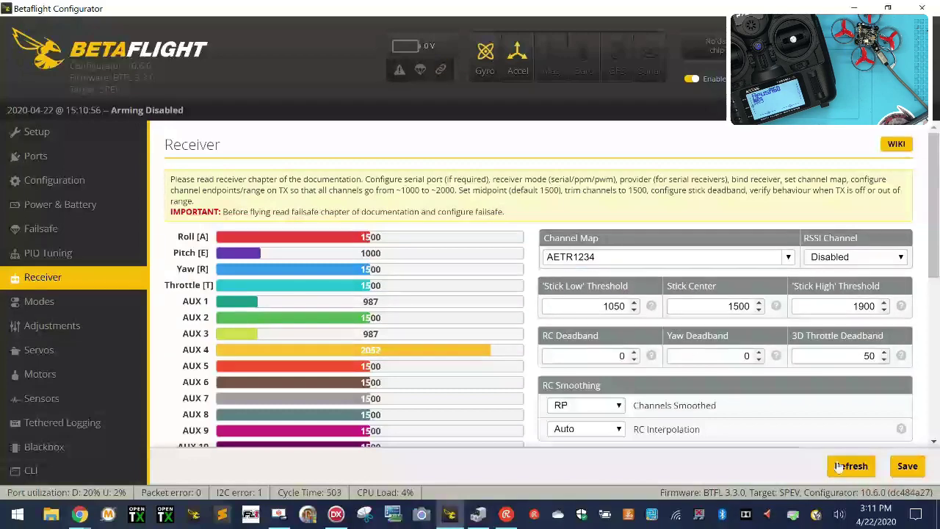
click(905, 465)
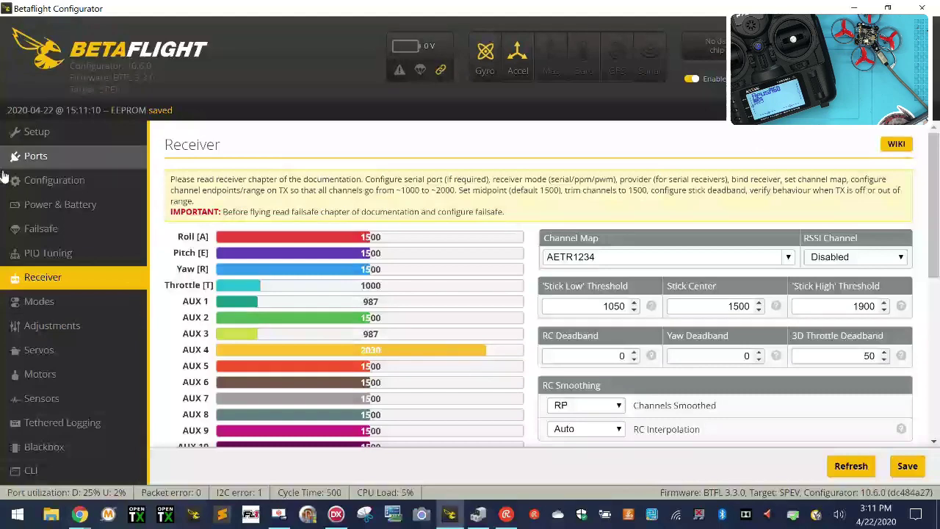
Step: Add an ARM mode range on AUX 1 from 1300 to 1700 and save the modes
click(78, 154)
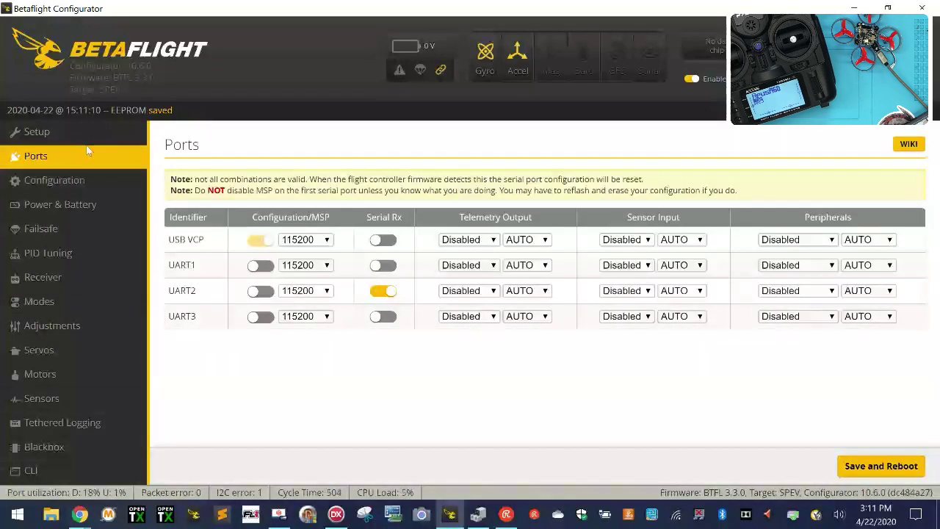
click(99, 140)
click(97, 180)
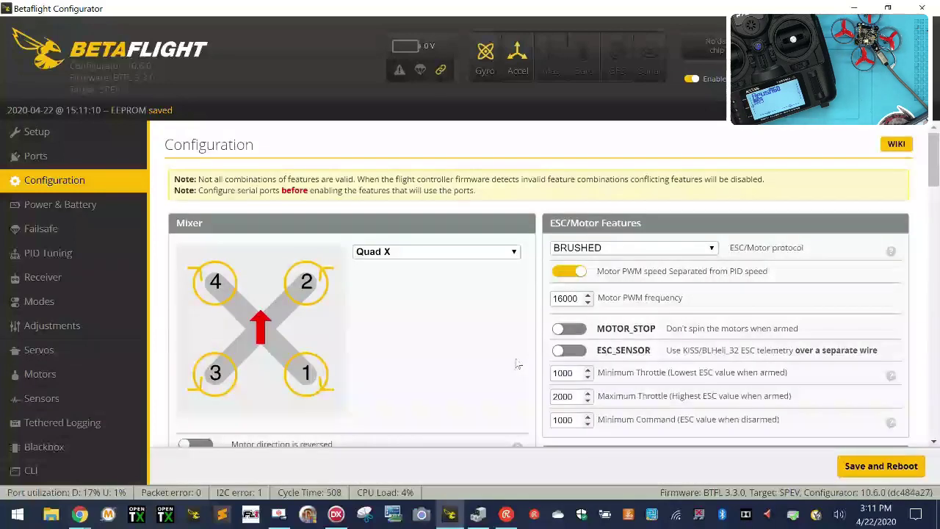
click(75, 308)
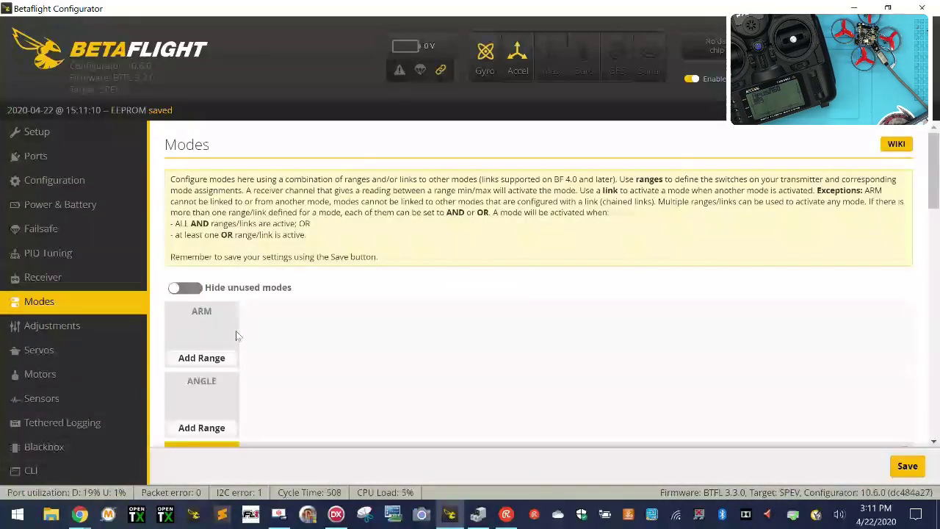
click(201, 358)
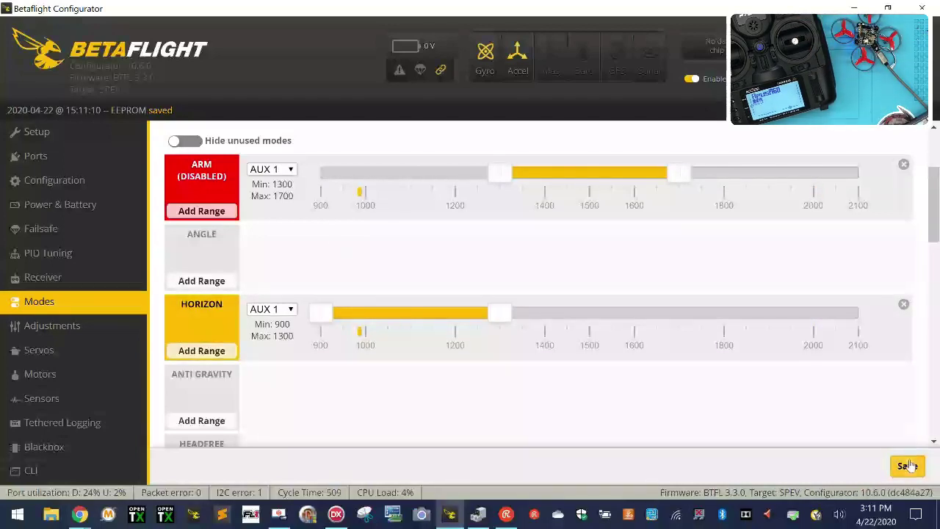
click(909, 465)
Step: Assign HORIZON mode to AUX 2 with range 1700 to 2100, and add an ANGLE mode range from 1300 to 1700
click(292, 309)
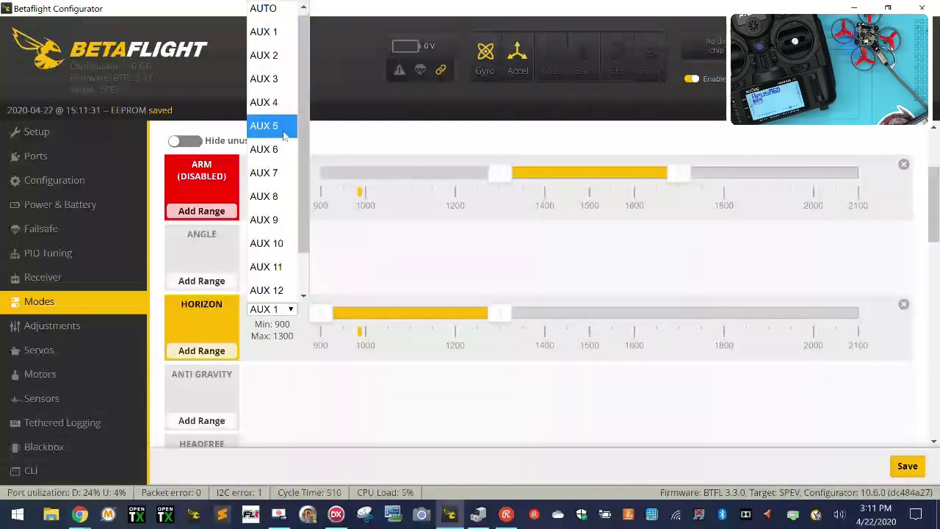
click(282, 55)
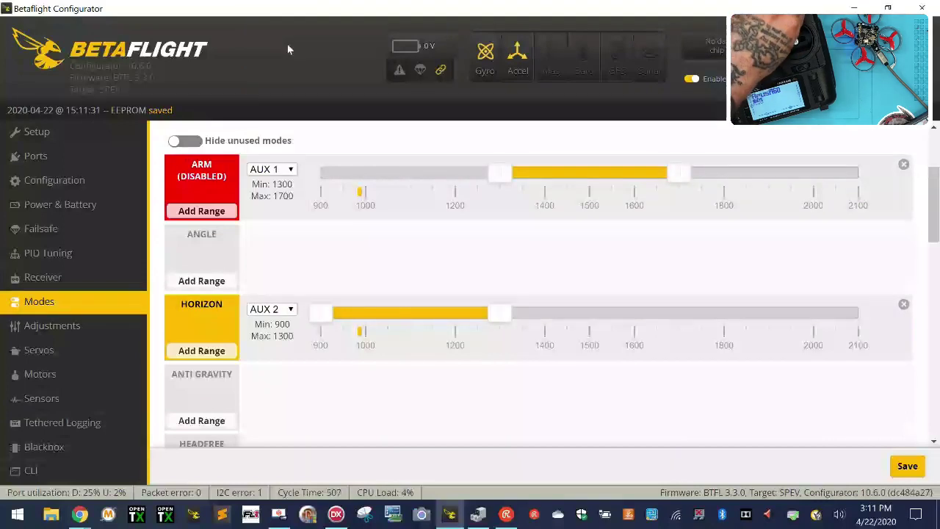
drag(413, 309, 886, 305)
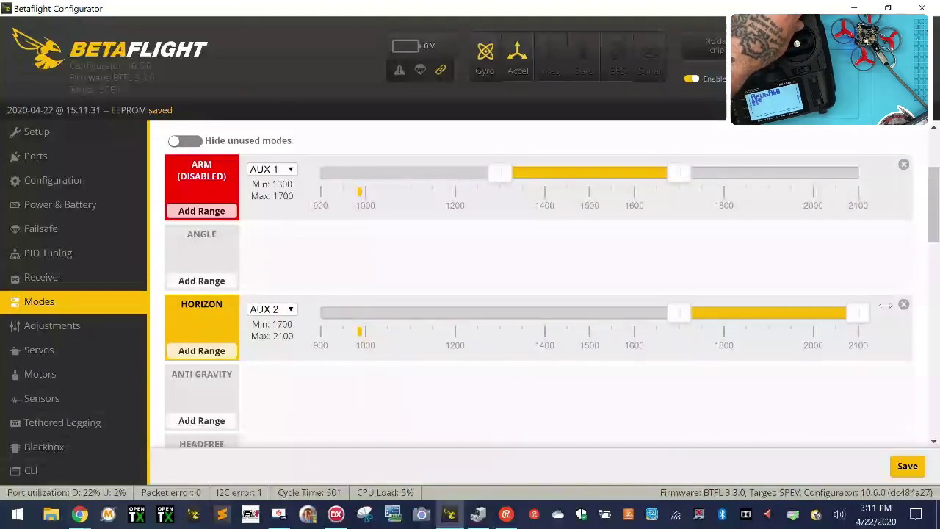
click(197, 279)
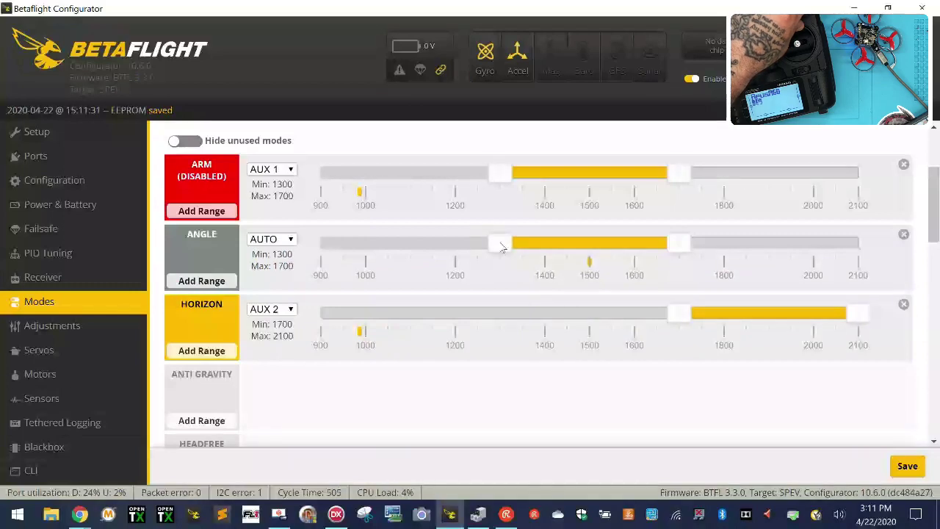
Step: Shift the AIR MODE range to 1275–1675, assign it to AUX 2 and save the modes
scroll(545, 344, down, 5)
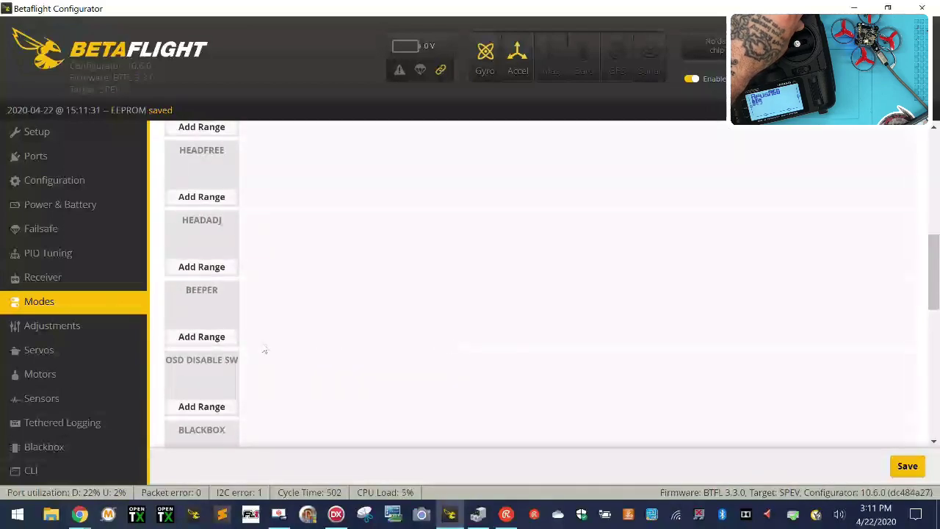
scroll(235, 351, down, 2)
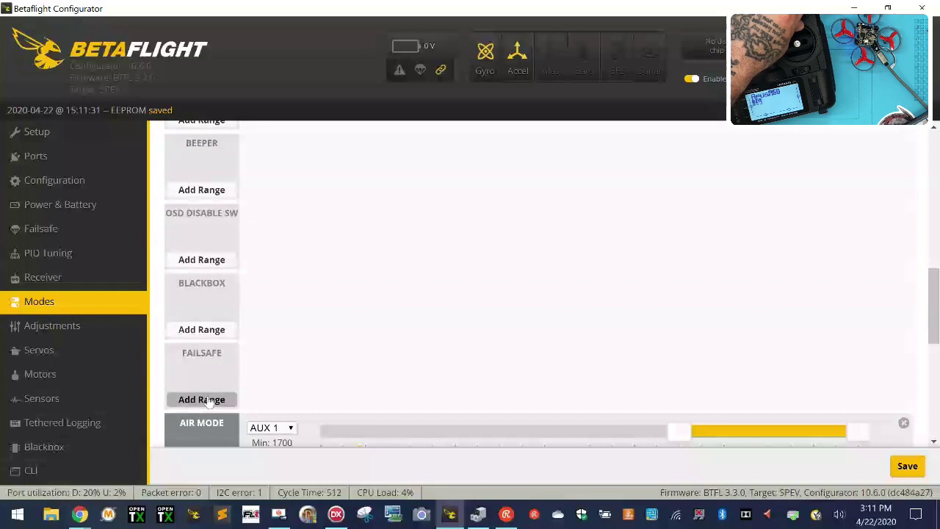
scroll(213, 398, down, 2)
drag(774, 289, 584, 289)
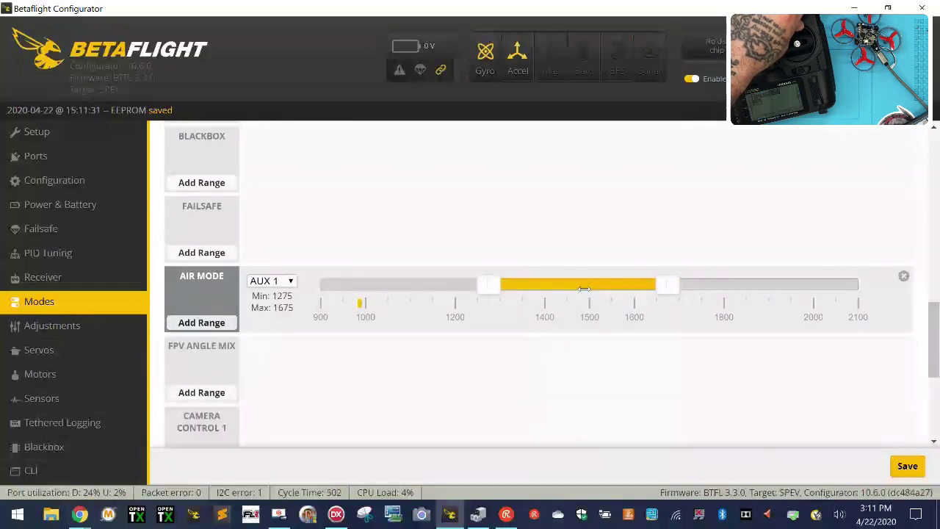
click(289, 282)
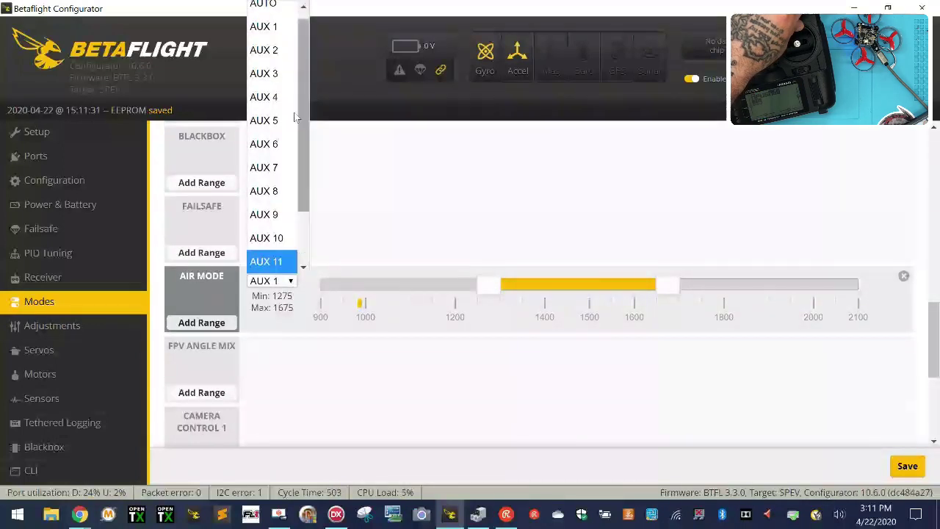
click(297, 50)
scroll(435, 279, up, 3)
scroll(436, 279, up, 10)
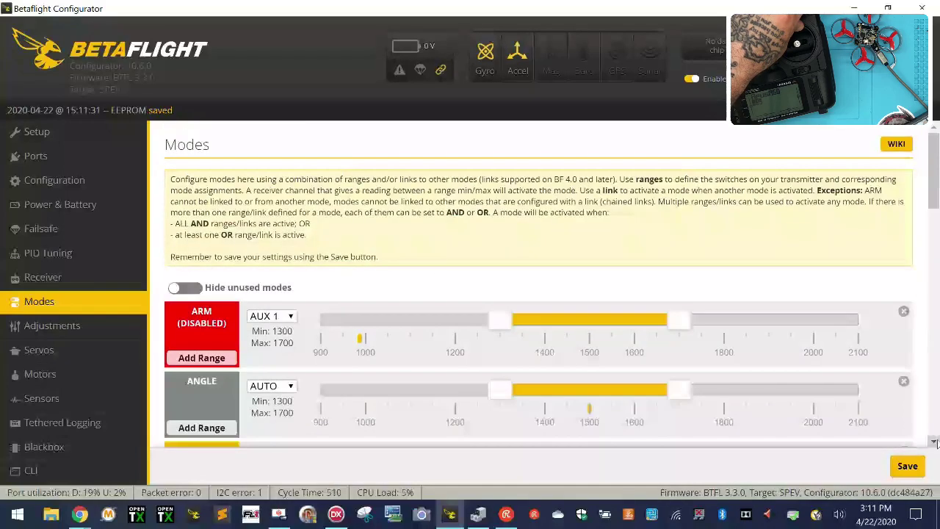
click(904, 466)
Step: Review the ARM, ANGLE, HORIZON and AIR MODE channel assignments and ranges, and save the modes again
scroll(496, 416, down, 2)
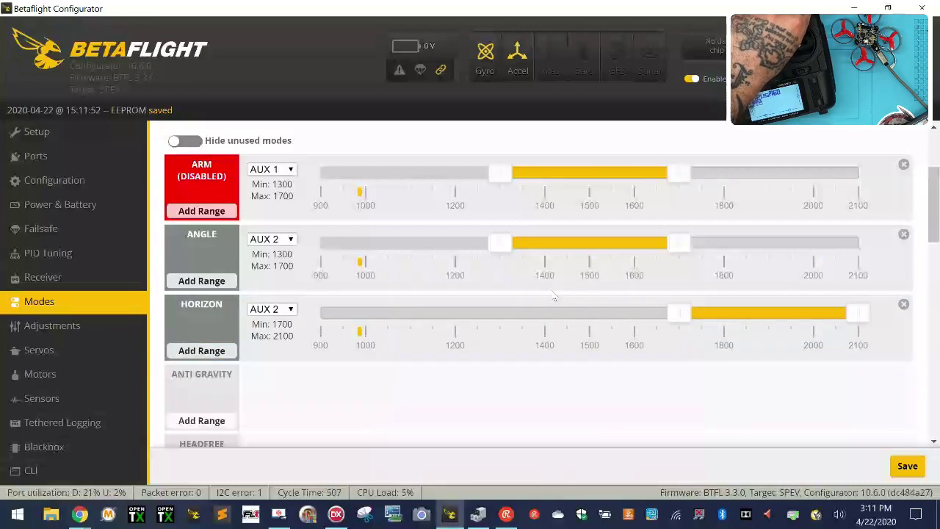
scroll(551, 301, down, 4)
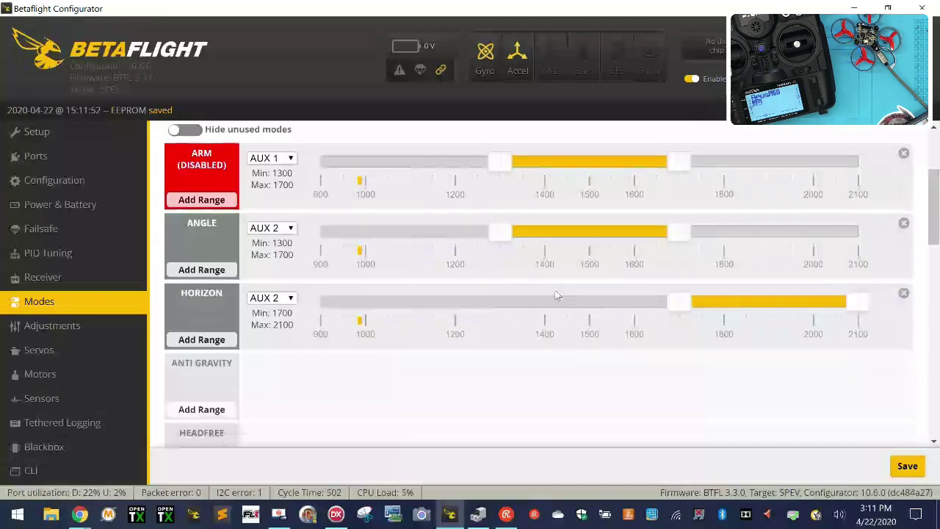
scroll(536, 315, down, 8)
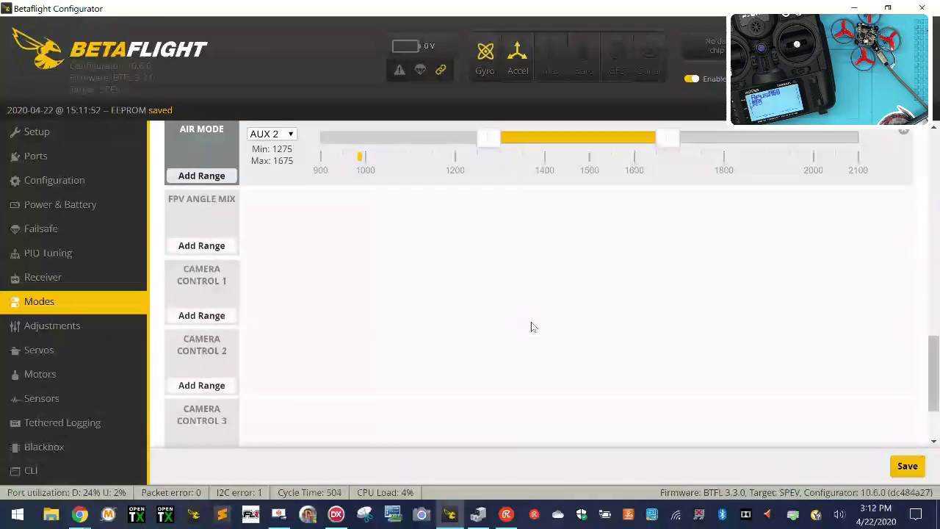
scroll(531, 323, up, 12)
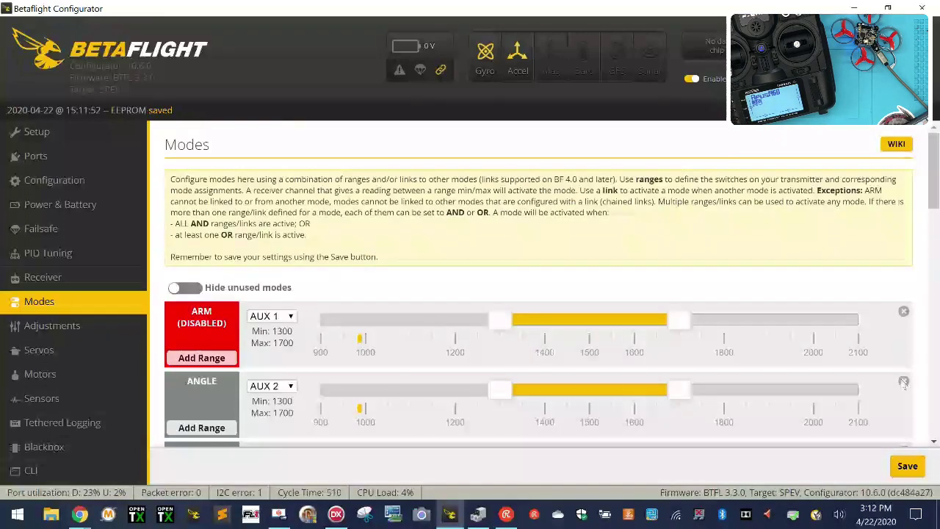
click(916, 471)
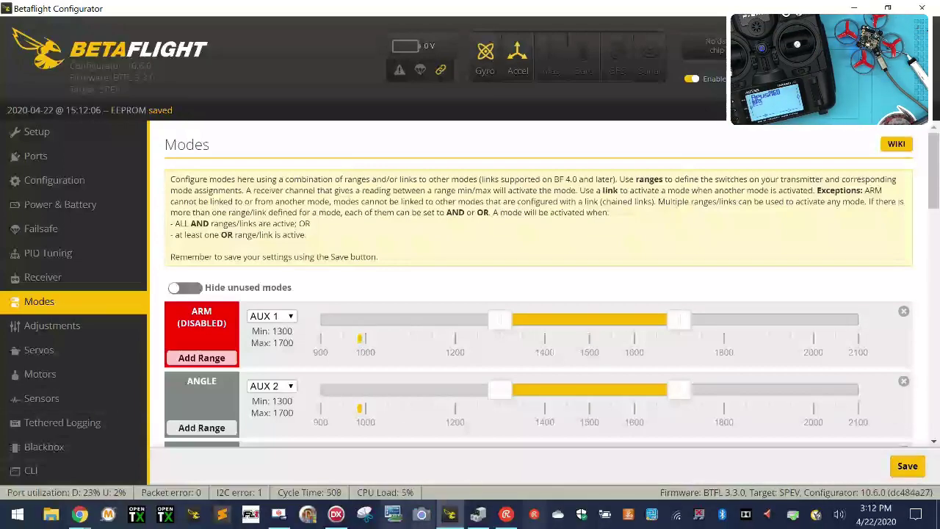
Step: Enable motor test control on the Motors page by accepting the propeller safety notice
click(39, 374)
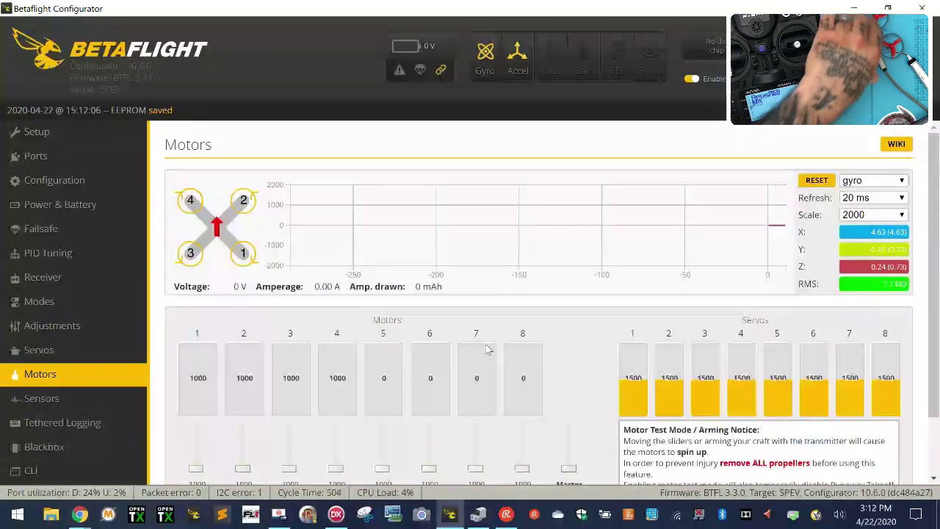
scroll(514, 382, down, 2)
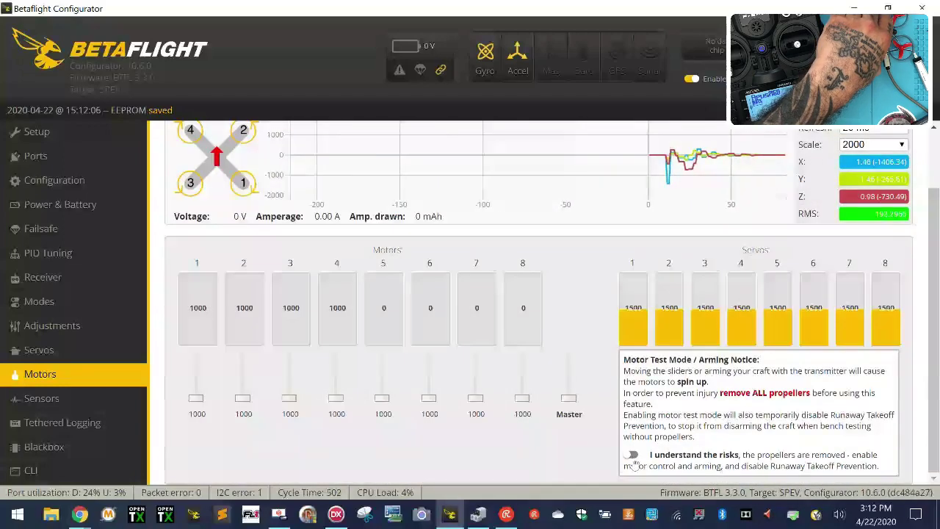
click(631, 456)
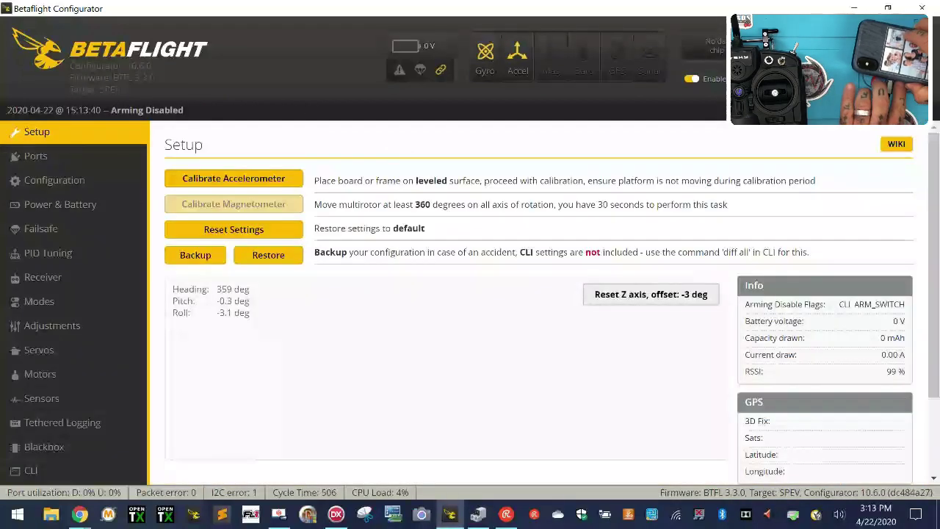
Step: Review the mixer, ESC/motor, system, receiver and other feature settings on the Configuration page
click(47, 184)
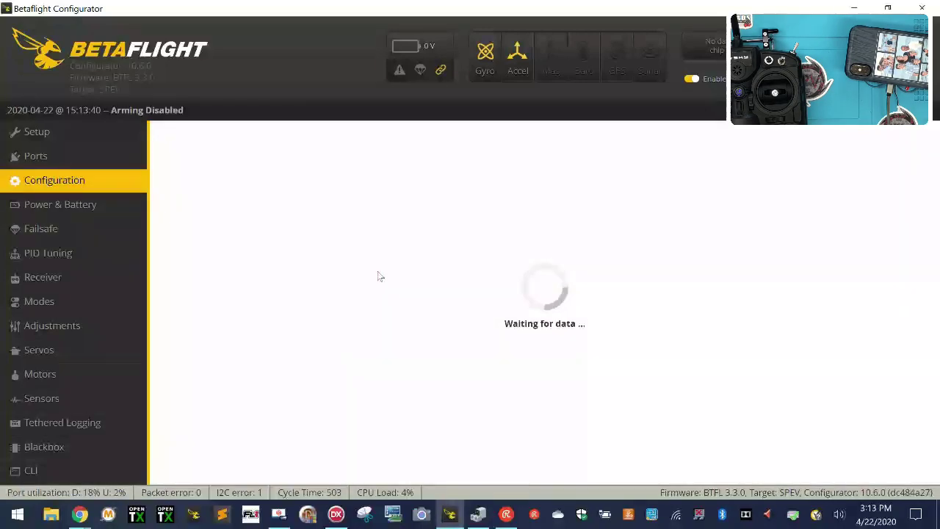
scroll(378, 275, down, 4)
scroll(378, 274, up, 2)
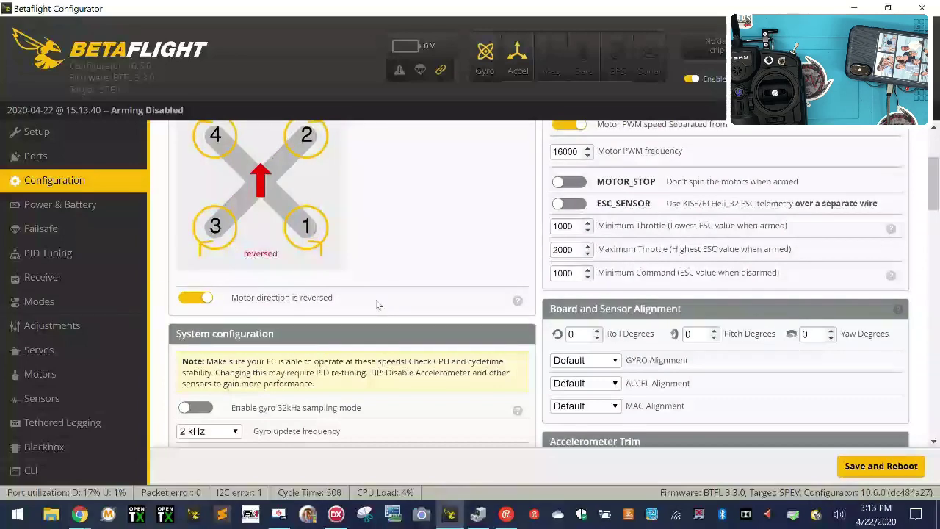
scroll(377, 307, up, 2)
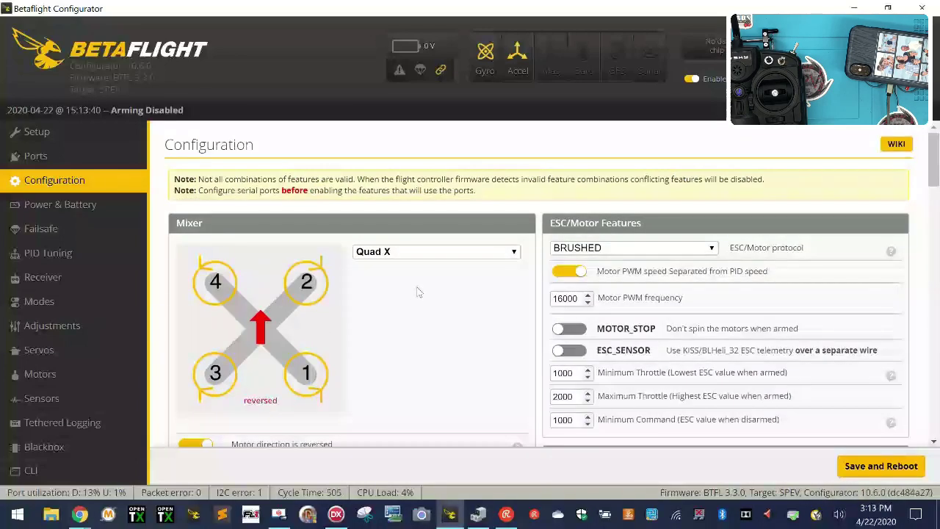
scroll(417, 292, down, 4)
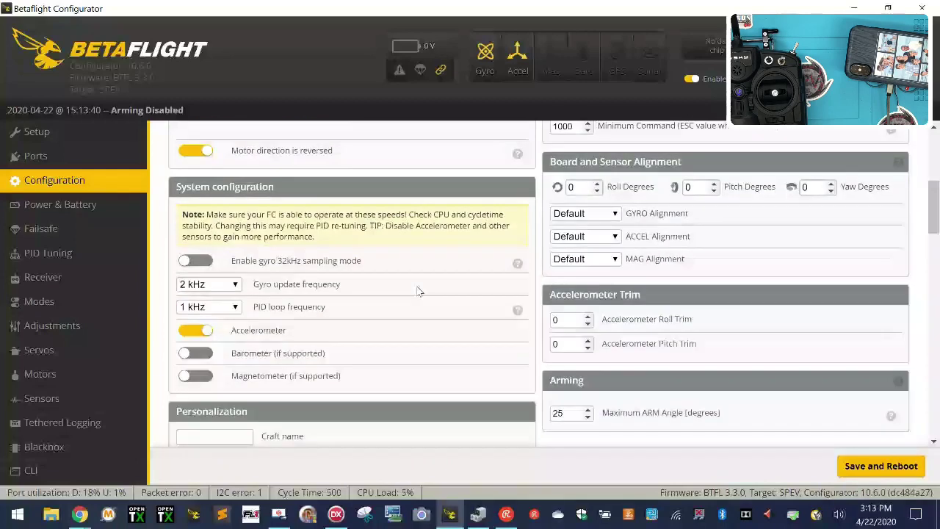
scroll(619, 292, up, 4)
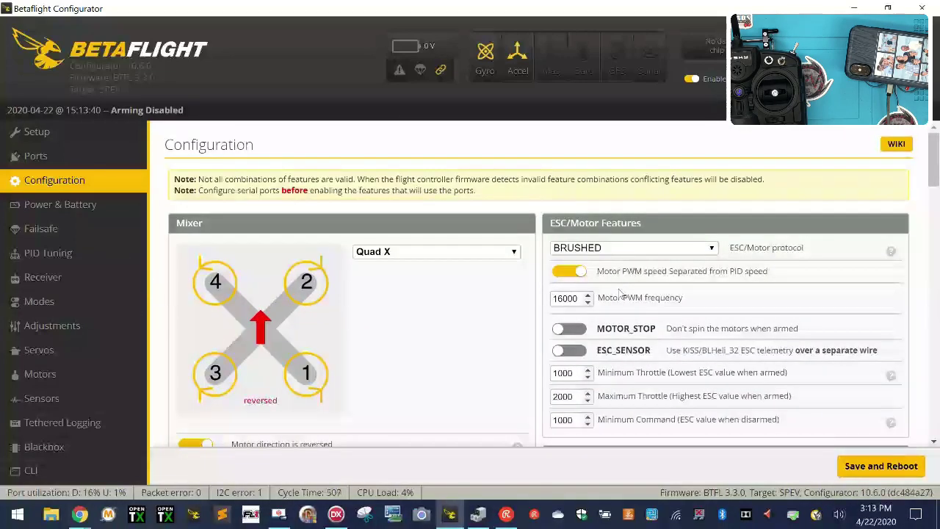
scroll(619, 292, down, 8)
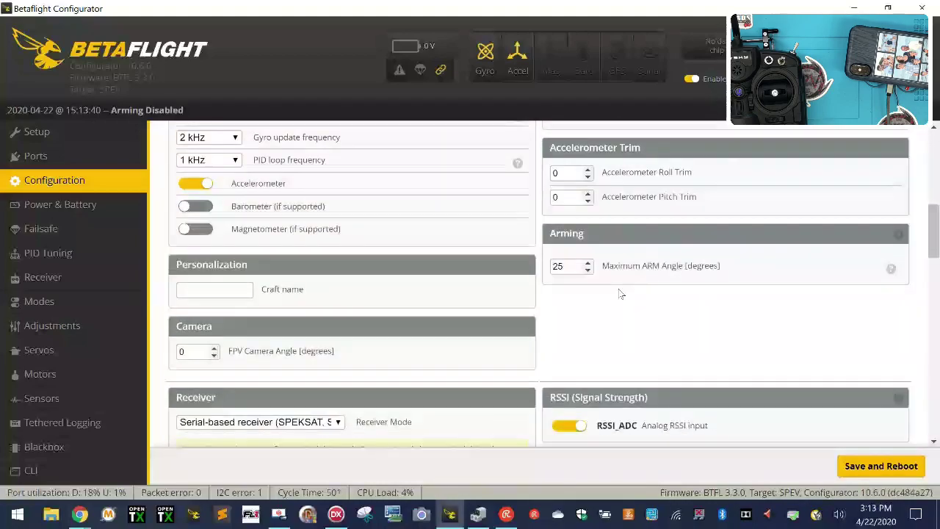
scroll(619, 292, down, 5)
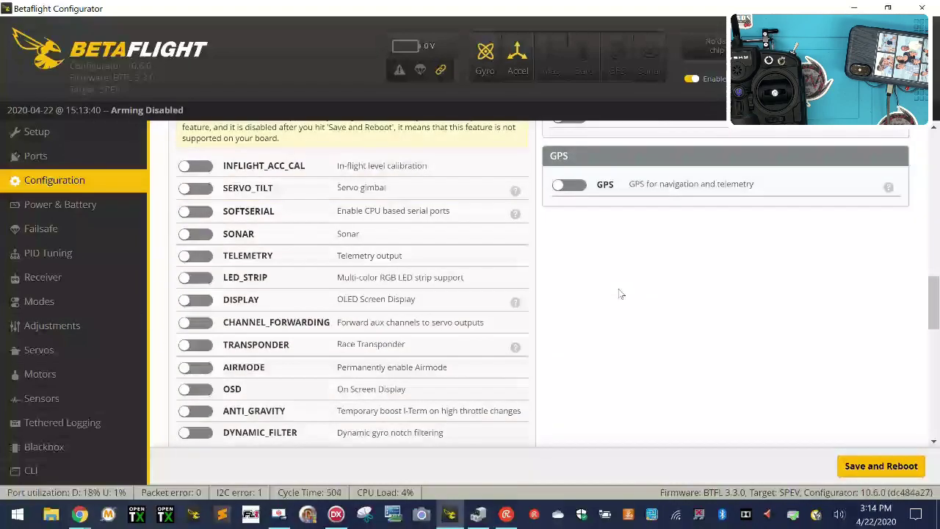
scroll(619, 292, up, 3)
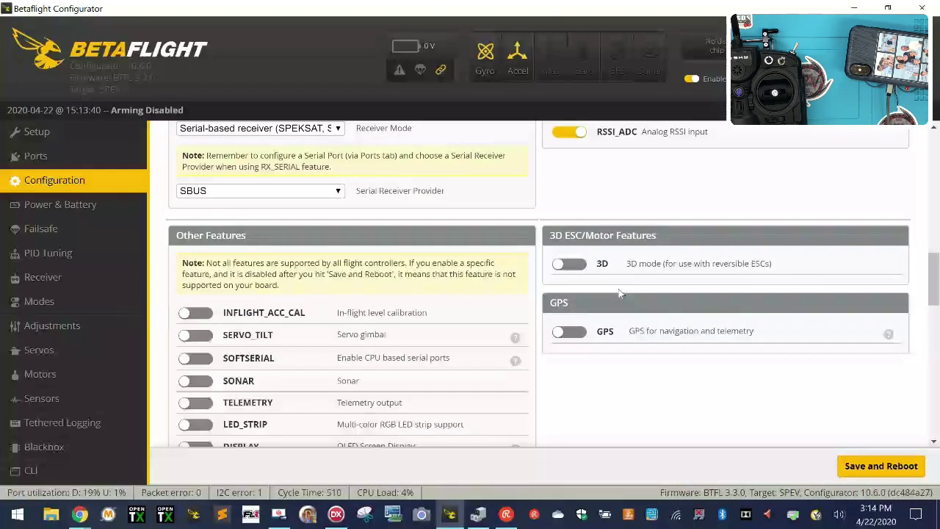
scroll(619, 293, down, 4)
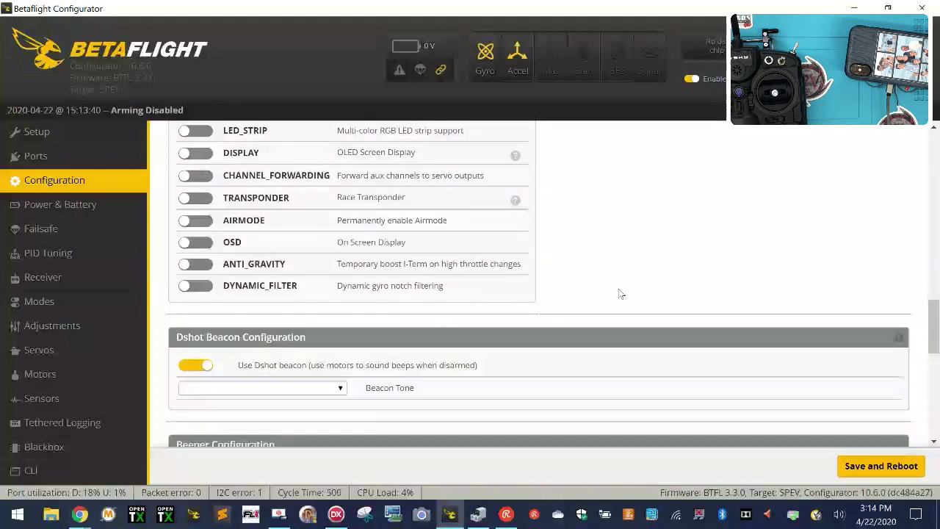
Step: Disable the Dshot beacon, look through the beeper settings, and save the configuration with a reboot
click(209, 367)
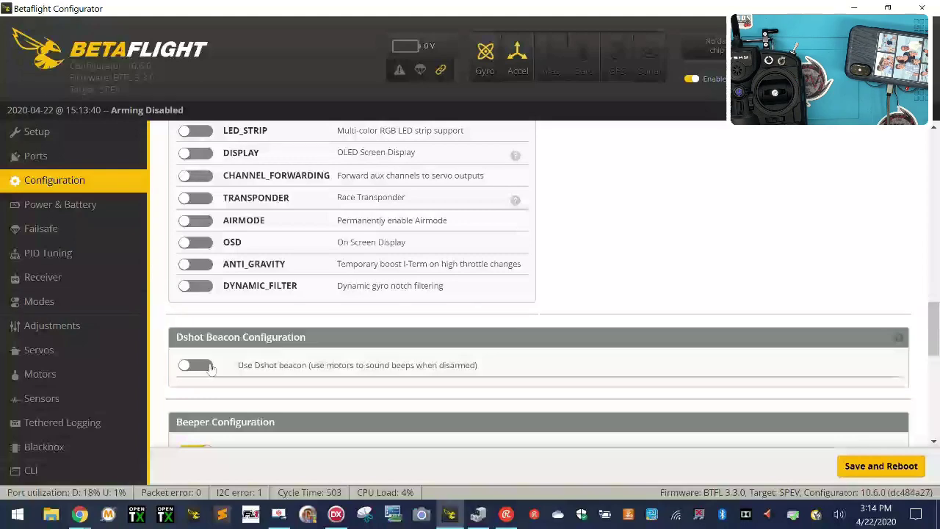
scroll(215, 366, down, 4)
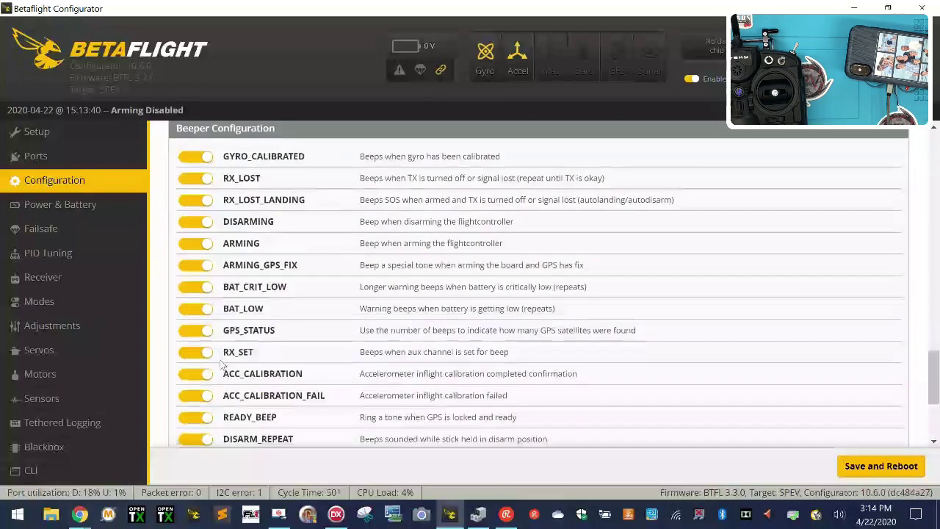
scroll(766, 438, down, 2)
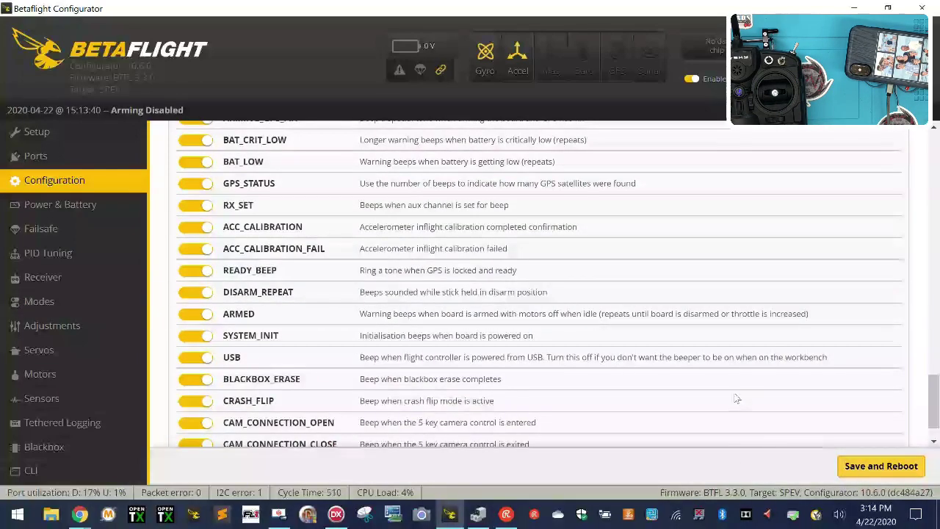
click(881, 465)
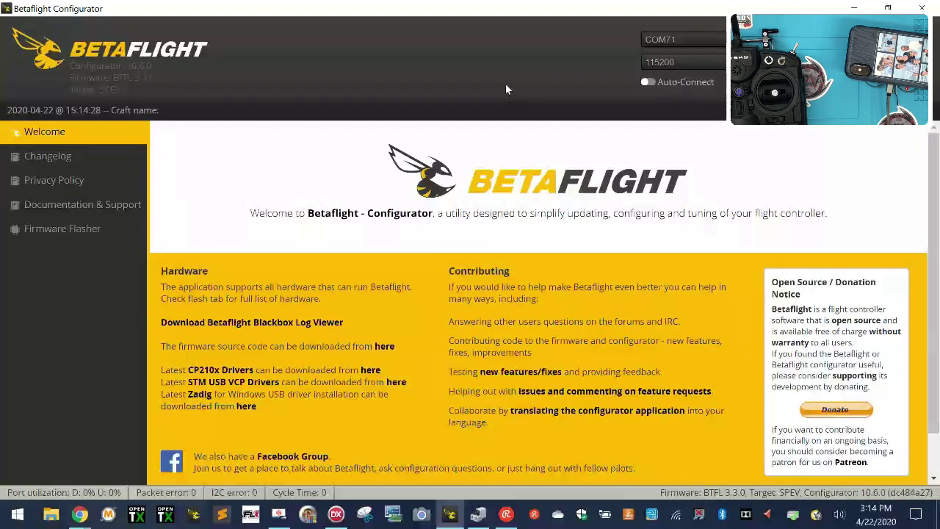
Step: Reset the Z axis offset of the craft model and calibrate the accelerometer on the Setup page
scroll(642, 227, down, 2)
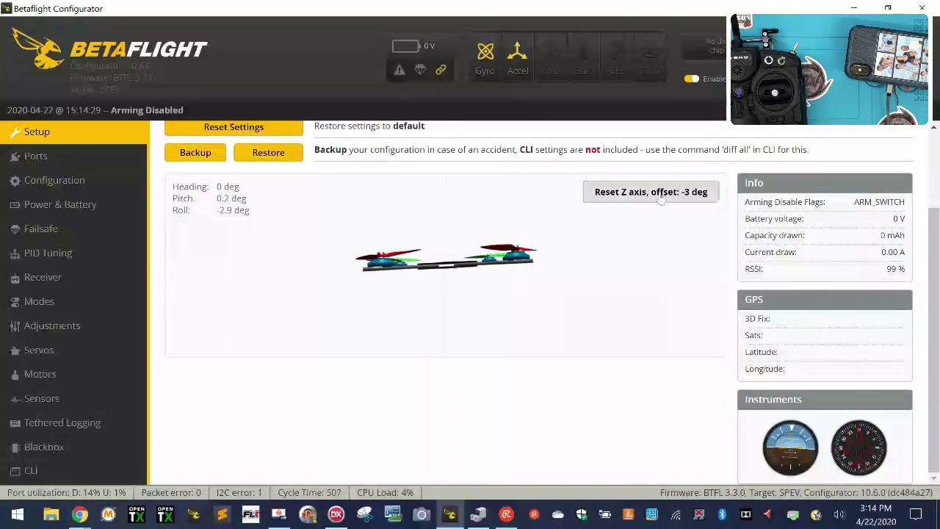
click(659, 196)
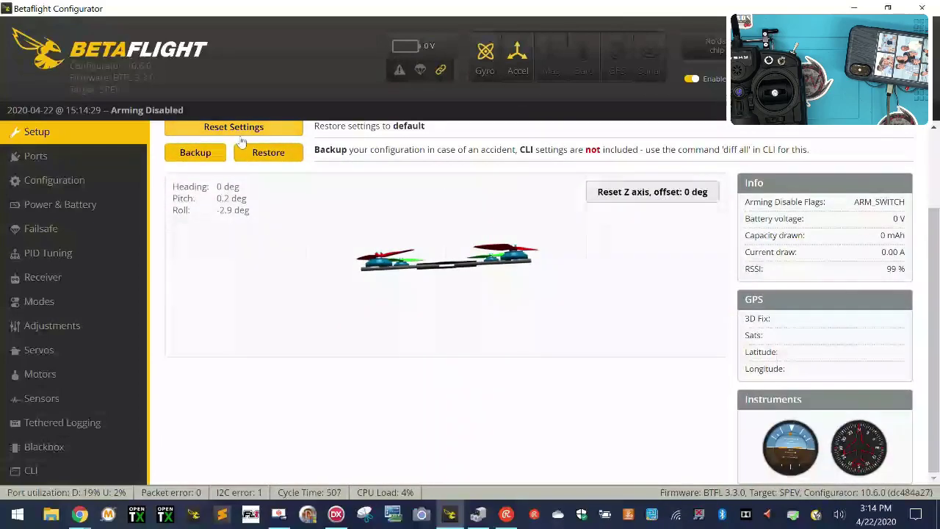
scroll(267, 190, up, 2)
click(269, 181)
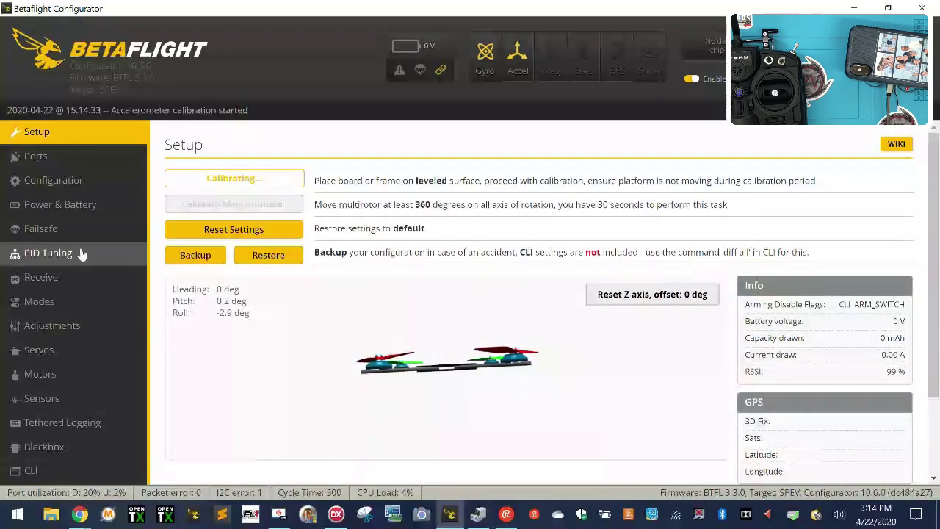
Step: Check the Quad X motor layout, enable motor test control, and briefly spin motors 1 to 4 one at a time
click(126, 190)
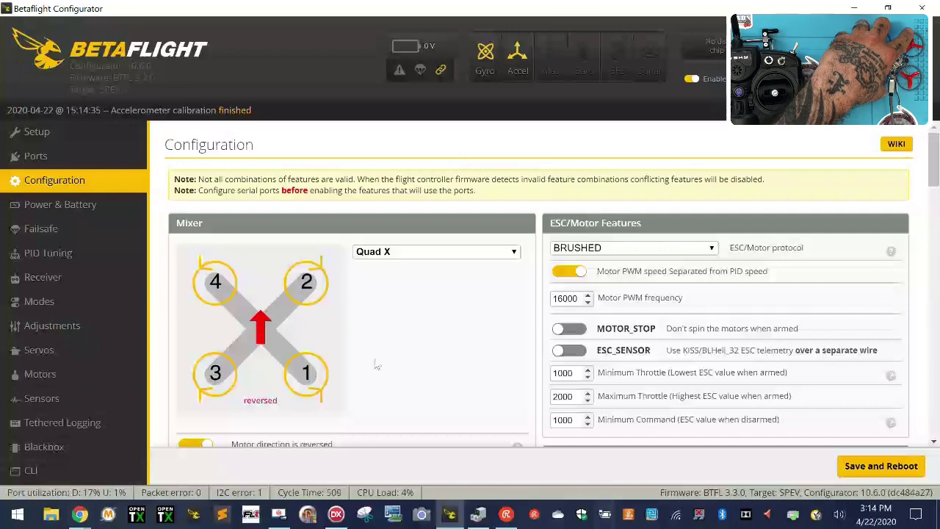
click(93, 139)
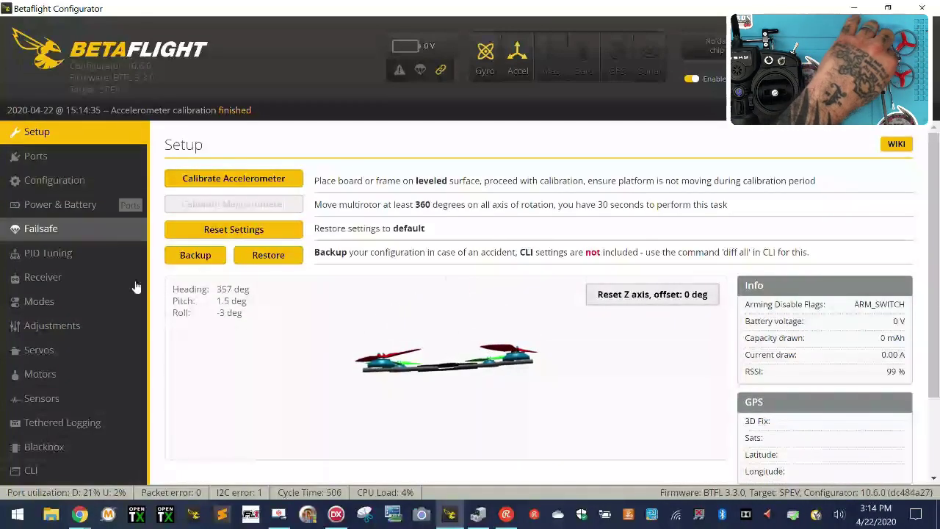
click(114, 350)
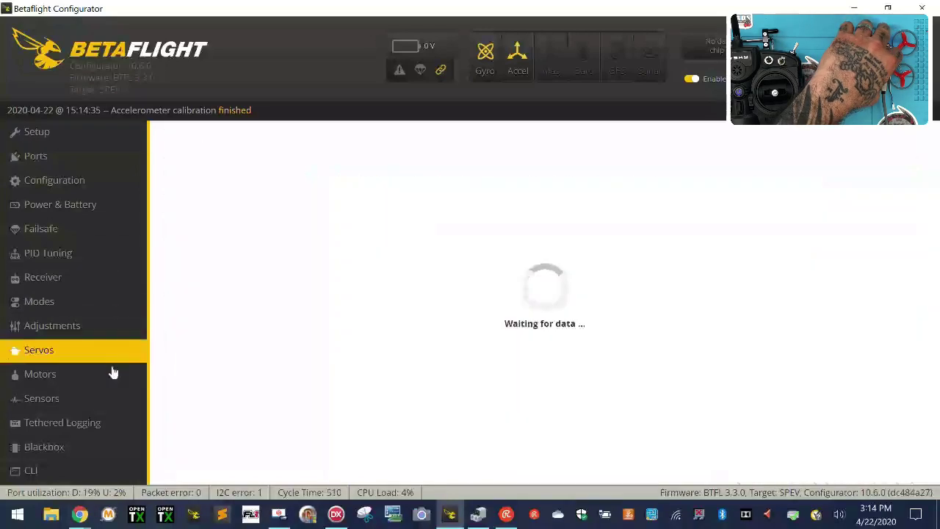
click(113, 372)
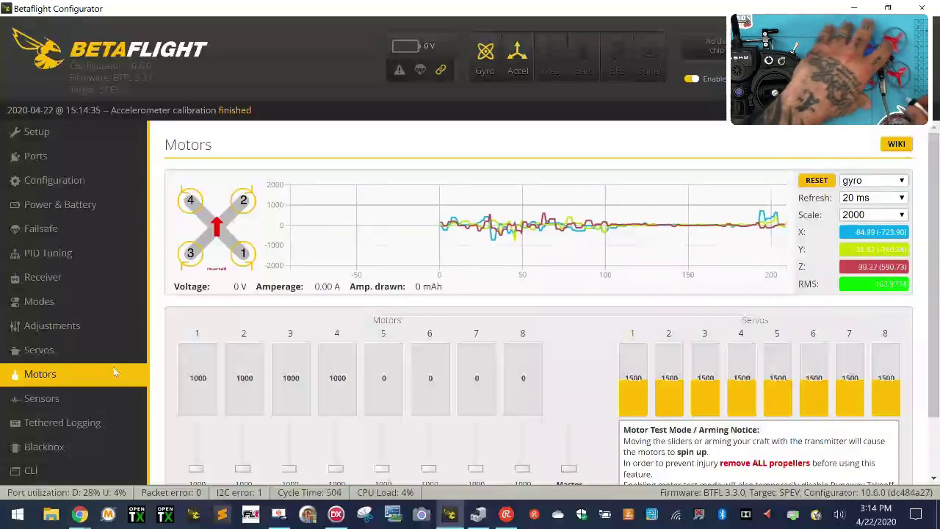
scroll(350, 359, down, 1)
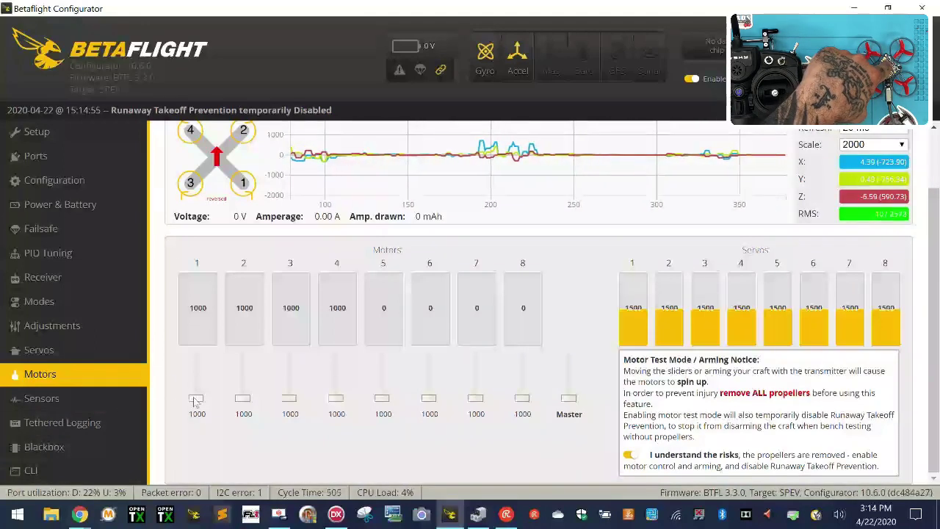
drag(193, 396, 207, 434)
drag(242, 398, 235, 424)
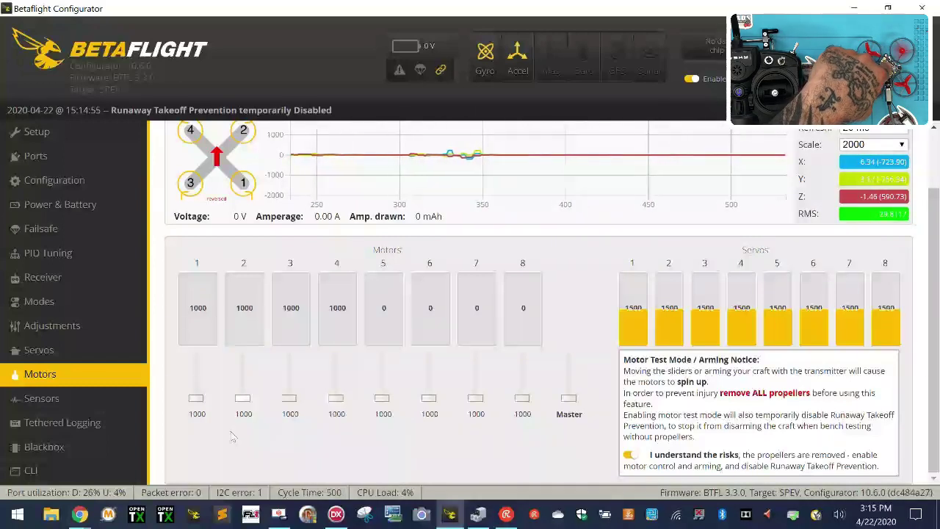
drag(291, 400, 275, 434)
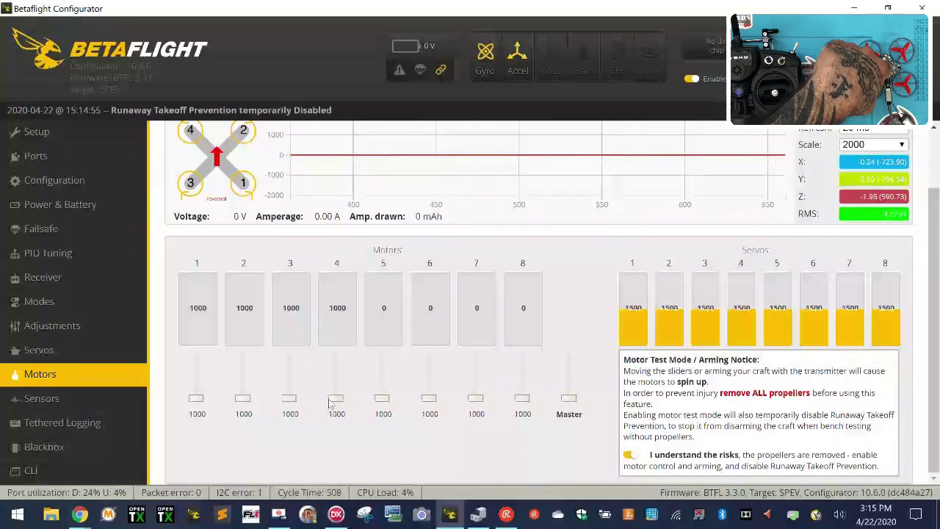
drag(336, 400, 338, 404)
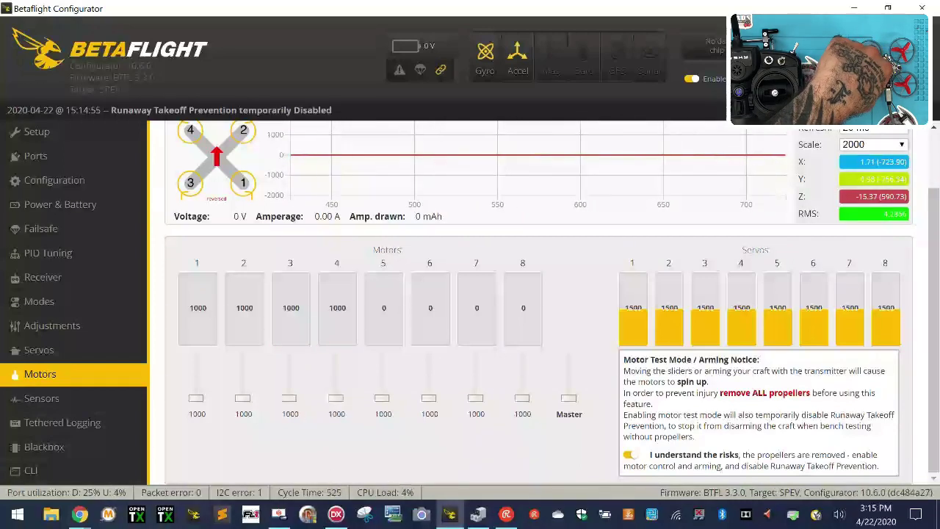
Step: Save the receiver settings with the AETR1234 channel map
click(79, 287)
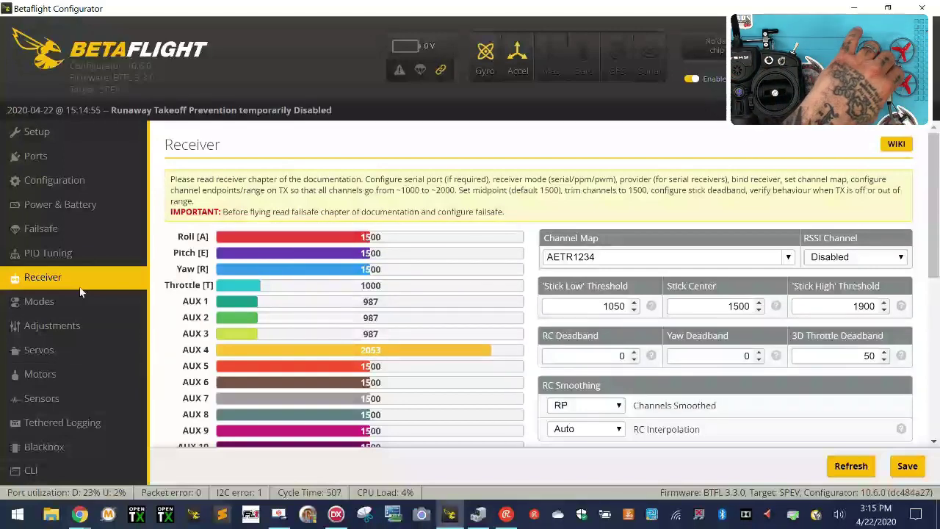
click(910, 471)
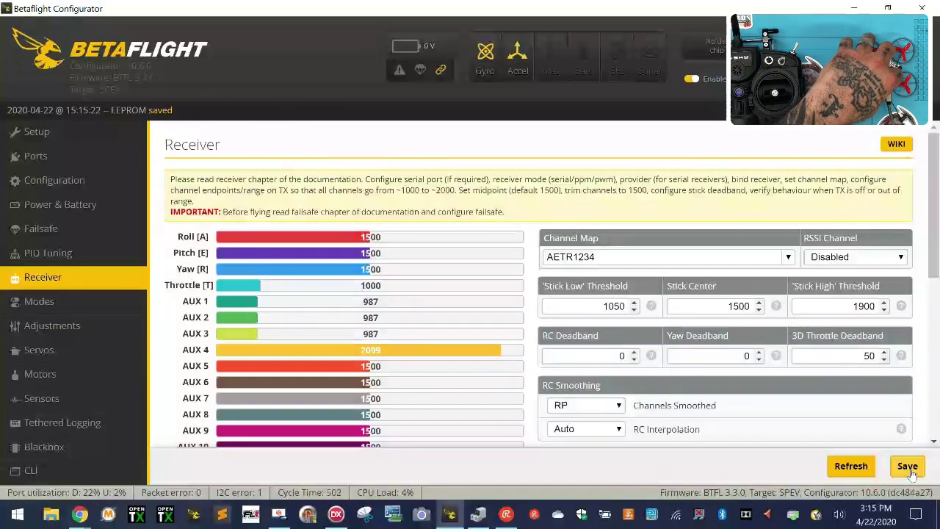